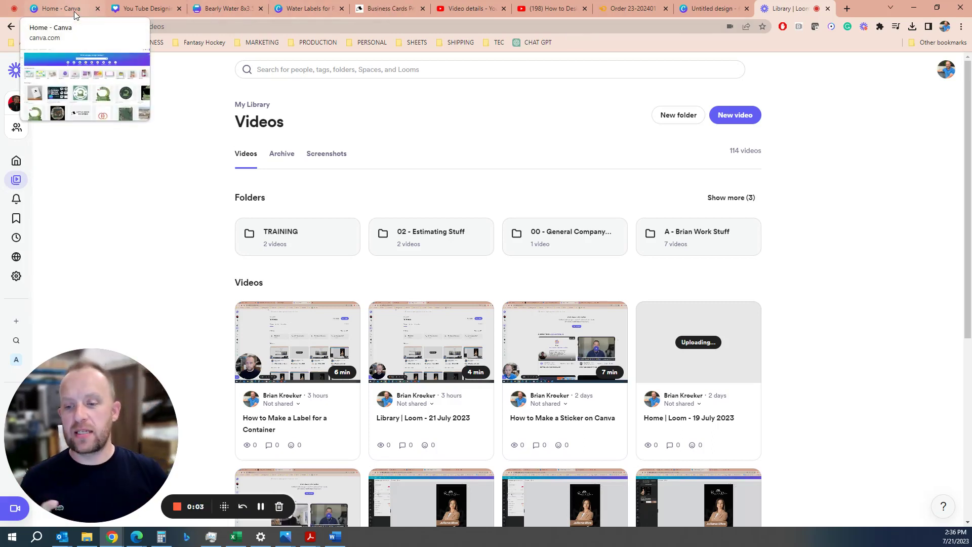
- Switch to the Home - Canva browser tab to show the Canva home page
{"action": "left_click", "coordinate": [74, 14]}
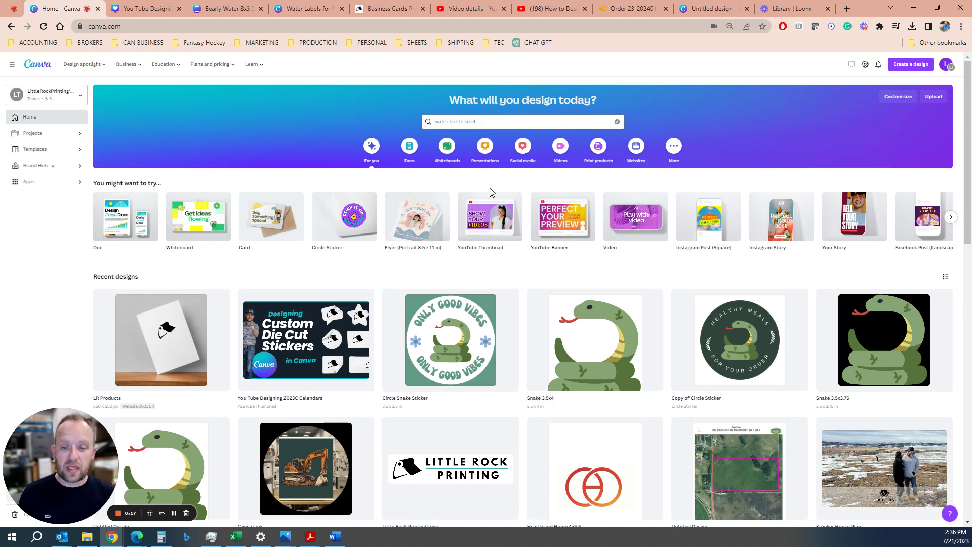
- Create a new custom-size design, 6 wide by 4 high, in inches
{"action": "left_click", "coordinate": [912, 67]}
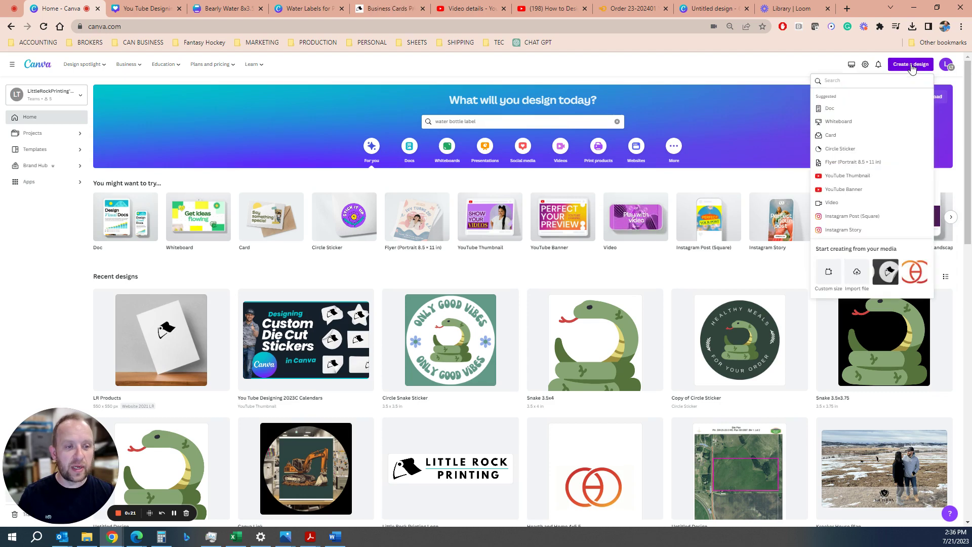
{"action": "left_click", "coordinate": [830, 276]}
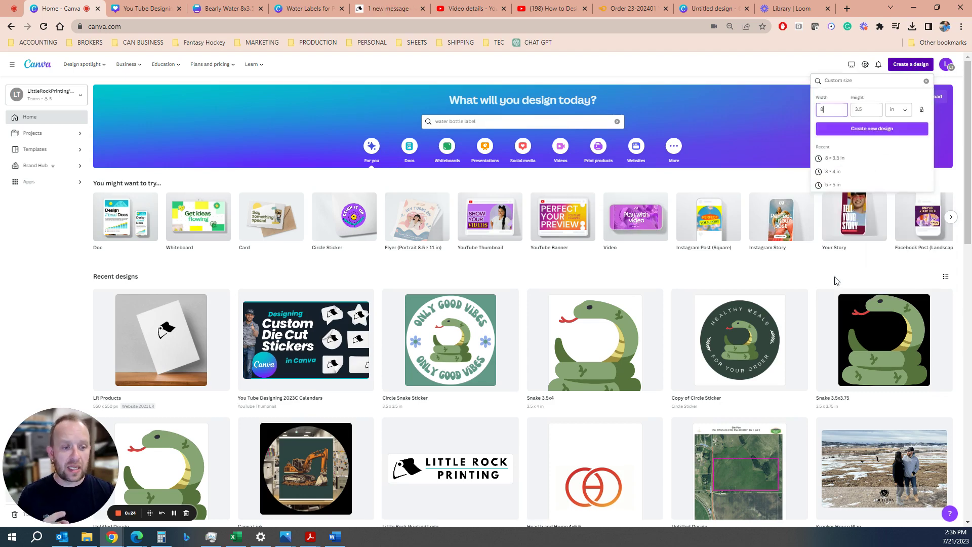
{"action": "left_click", "coordinate": [899, 109]}
{"action": "left_click", "coordinate": [899, 127]}
{"action": "left_click", "coordinate": [902, 116]}
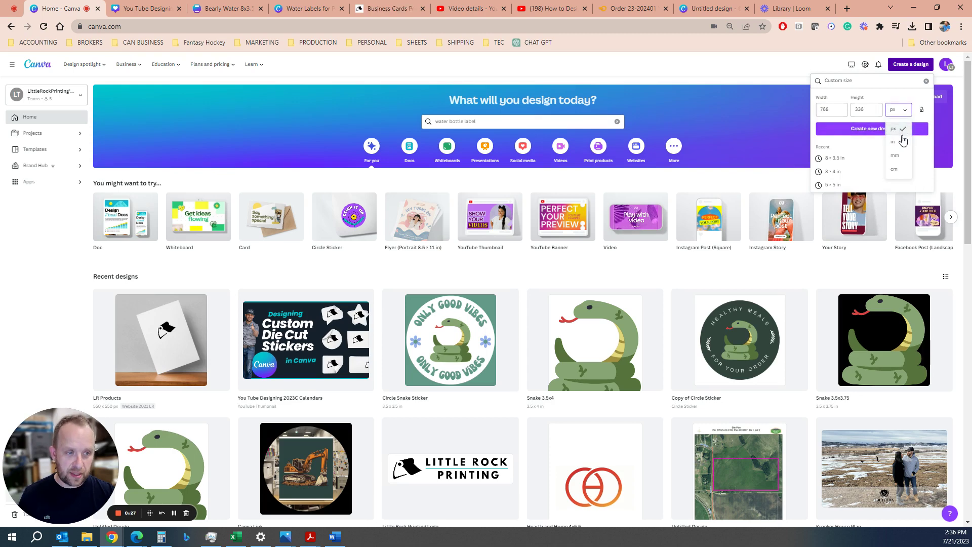
{"action": "left_click", "coordinate": [903, 142]}
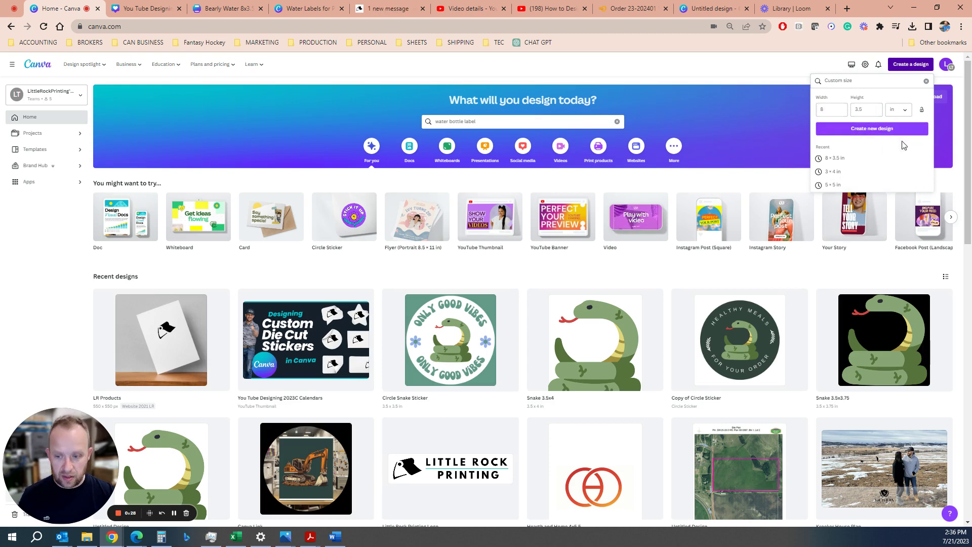
{"action": "left_click", "coordinate": [843, 112]}
{"action": "key", "text": "BackSpace"}
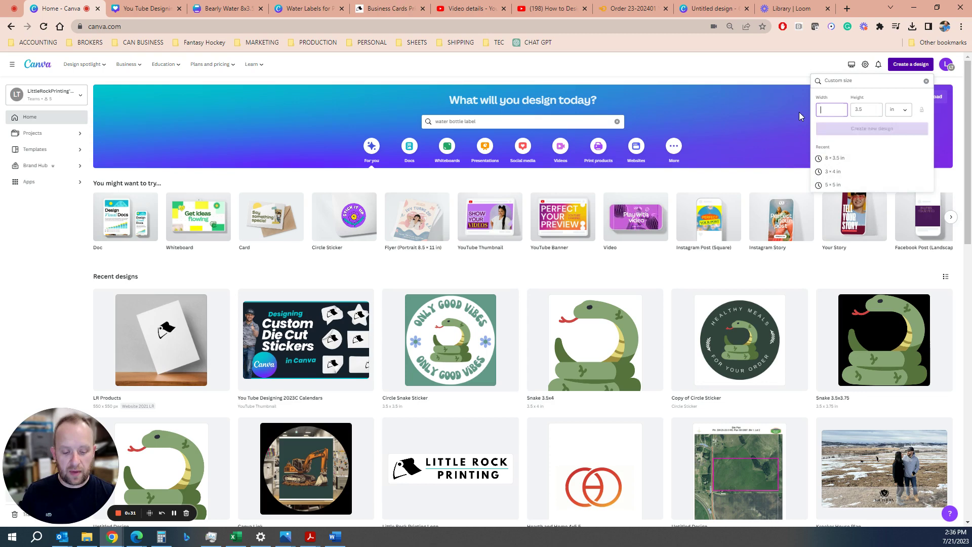
{"action": "type", "text": "6"}
{"action": "key", "text": "Tab"}
{"action": "type", "text": "4"}
{"action": "left_click", "coordinate": [820, 128]}
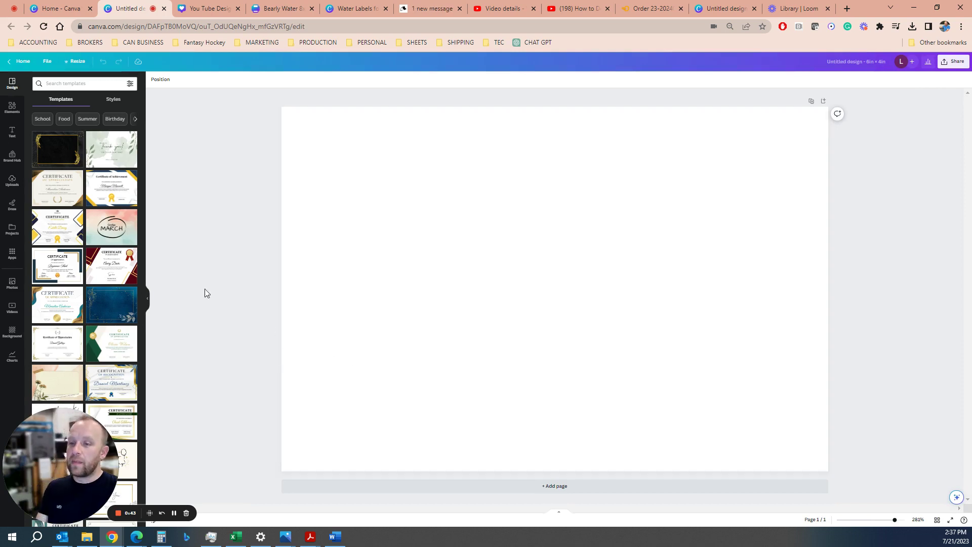
- Add the black-and-white wedding photo from Uploads to the page
{"action": "left_click", "coordinate": [13, 181]}
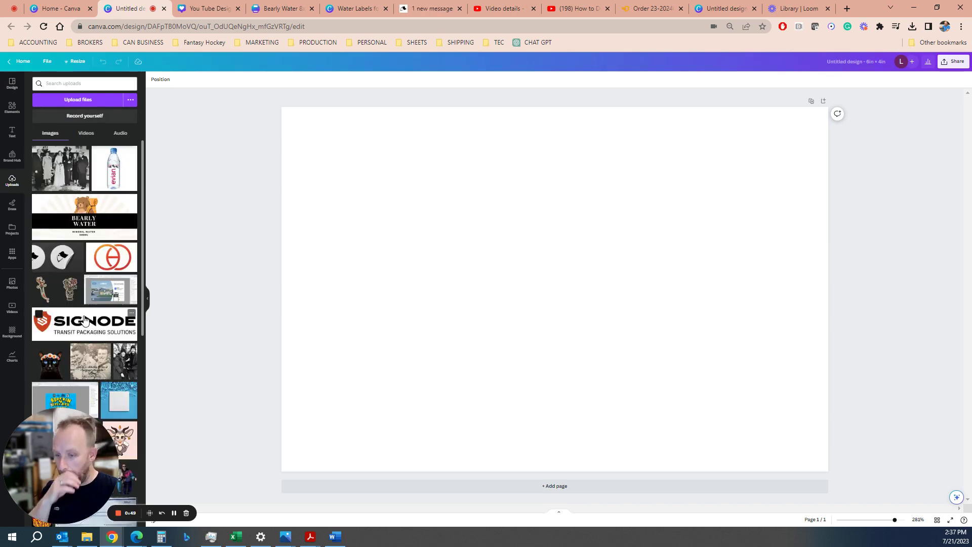
{"action": "scroll", "coordinate": [125, 336], "scroll_direction": "down", "scroll_amount": 3}
{"action": "scroll", "coordinate": [91, 253], "scroll_direction": "up", "scroll_amount": 3}
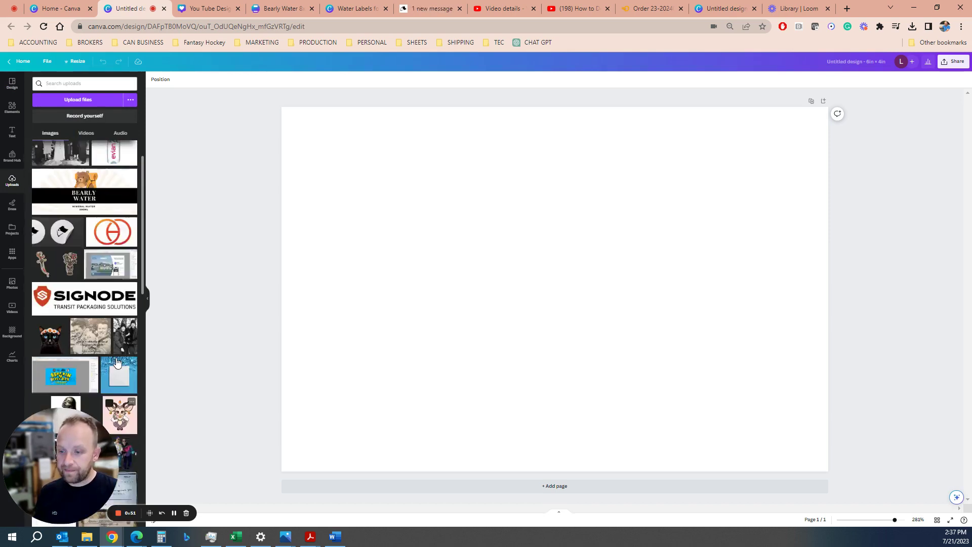
{"action": "left_click", "coordinate": [65, 176]}
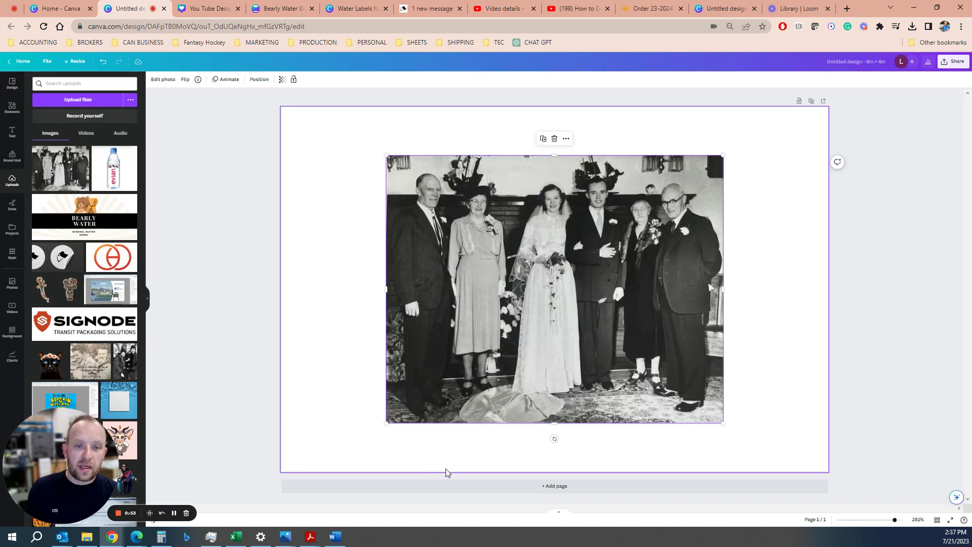
- Move and resize the wedding photo against the page's top-left edges to cover most of it
{"action": "left_click_drag", "start_coordinate": [508, 398], "coordinate": [404, 349]}
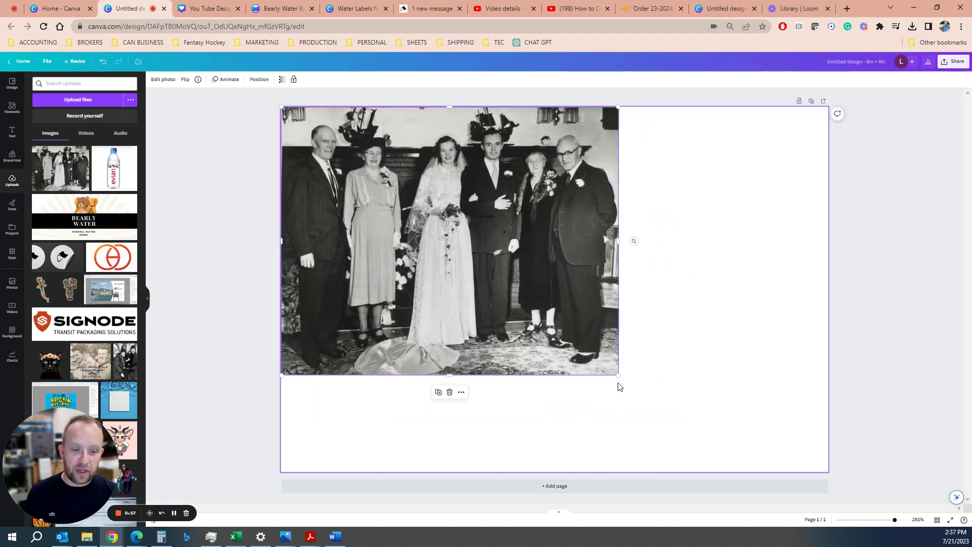
{"action": "left_click_drag", "start_coordinate": [619, 375], "coordinate": [735, 477]}
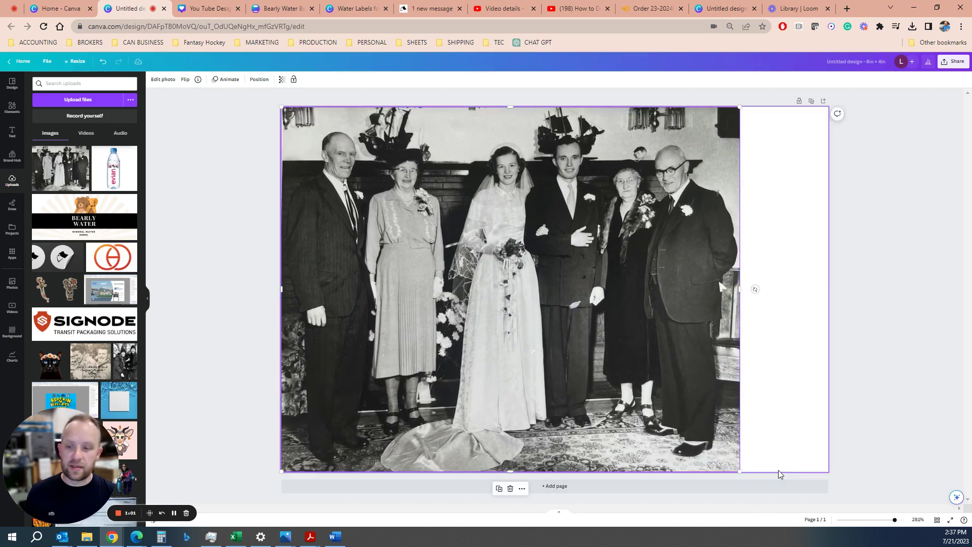
{"action": "left_click_drag", "start_coordinate": [671, 394], "coordinate": [717, 394]}
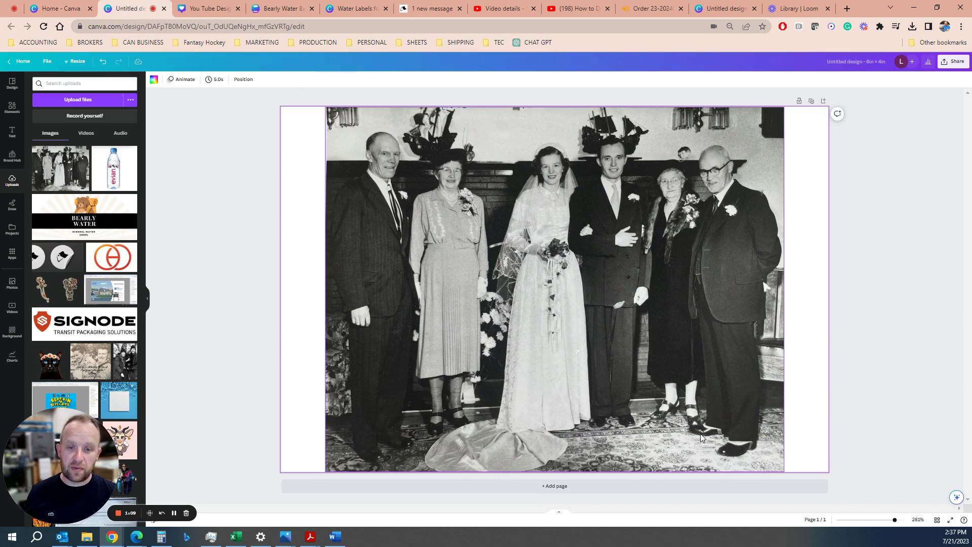
{"action": "left_click_drag", "start_coordinate": [700, 434], "coordinate": [656, 425]}
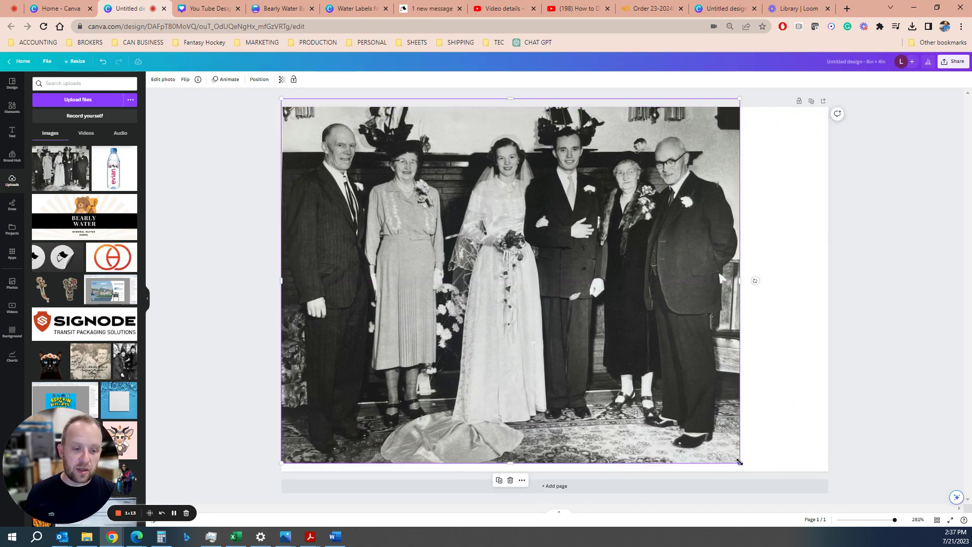
{"action": "left_click_drag", "start_coordinate": [739, 462], "coordinate": [656, 397]}
- Set the wedding photo as the page background, then crop and reposition it within the frame
{"action": "right_click", "coordinate": [524, 390]}
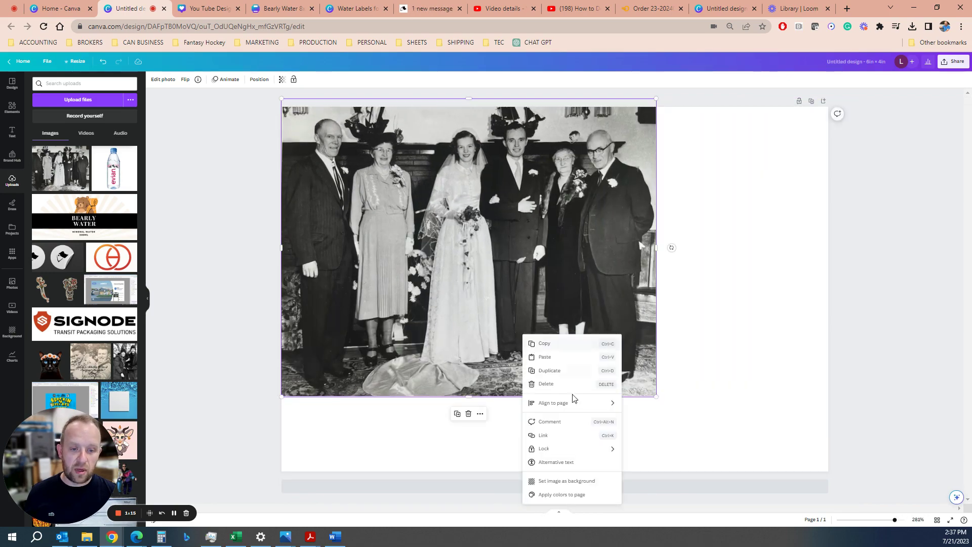
{"action": "left_click", "coordinate": [577, 485]}
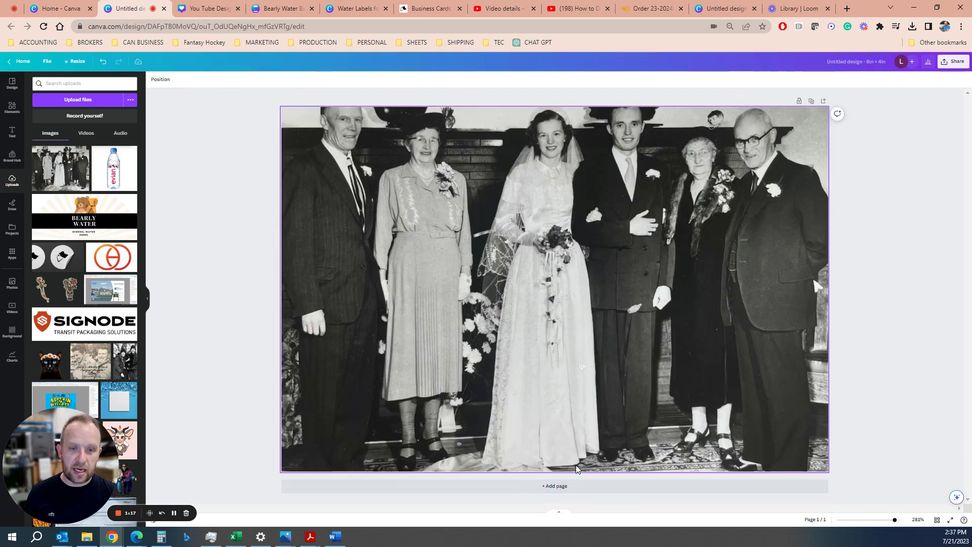
{"action": "double_click", "coordinate": [576, 360]}
{"action": "scroll", "coordinate": [794, 449], "scroll_direction": "down", "scroll_amount": 1}
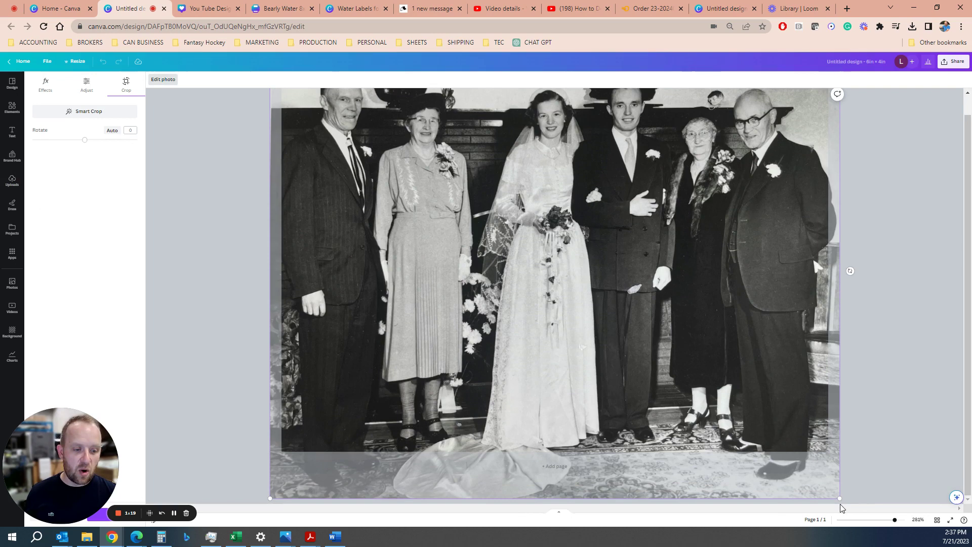
{"action": "left_click_drag", "start_coordinate": [839, 499], "coordinate": [824, 490]}
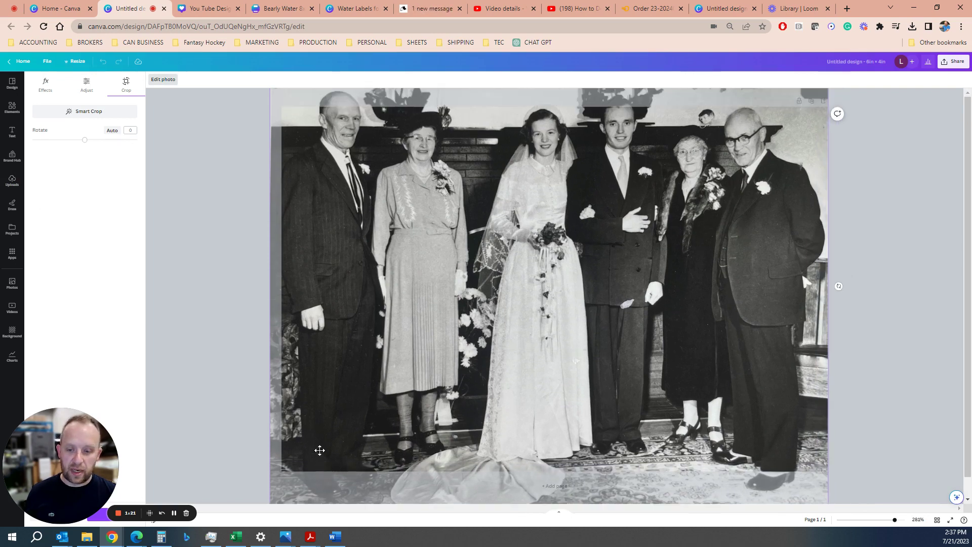
{"action": "scroll", "coordinate": [319, 450], "scroll_direction": "down", "scroll_amount": 1}
{"action": "left_click_drag", "start_coordinate": [272, 490], "coordinate": [282, 481]}
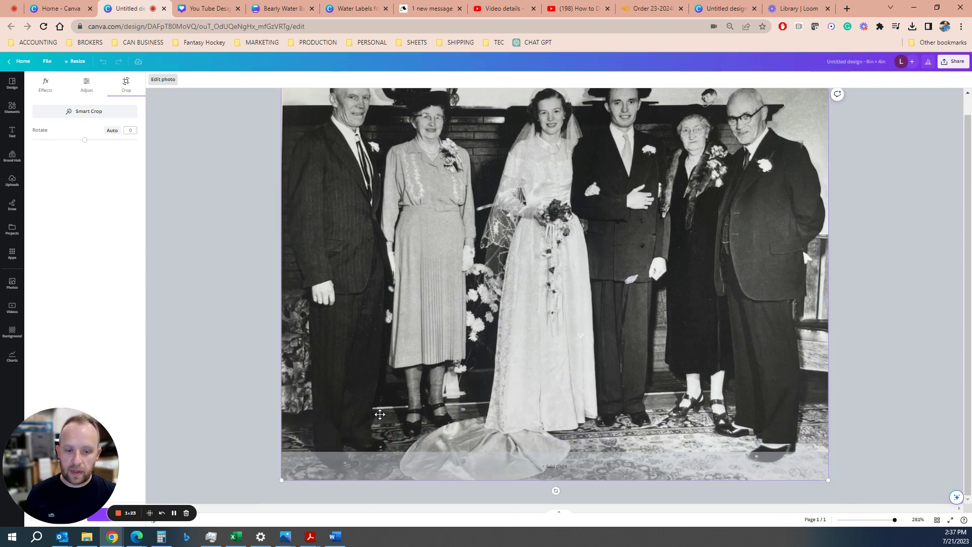
{"action": "scroll", "coordinate": [450, 421], "scroll_direction": "up", "scroll_amount": 1}
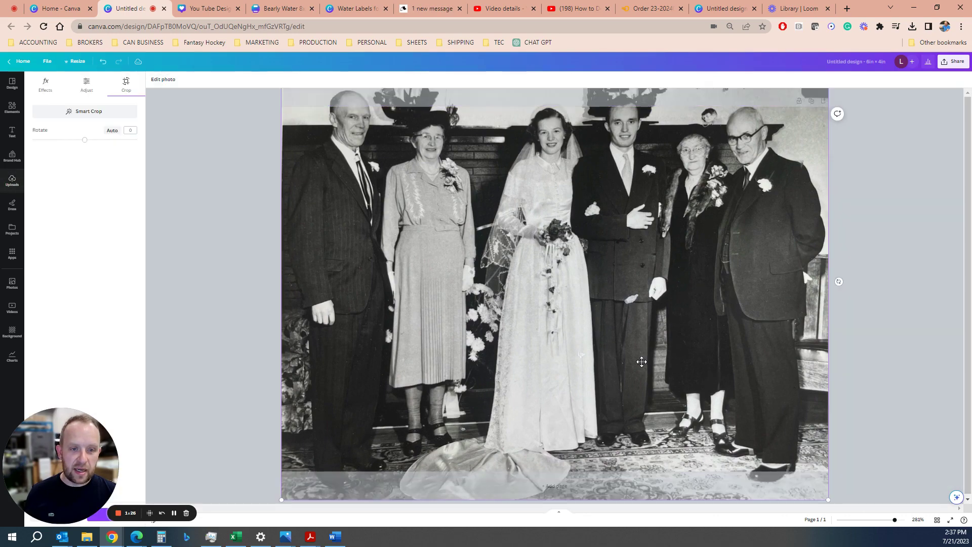
{"action": "left_click_drag", "start_coordinate": [639, 367], "coordinate": [640, 411]}
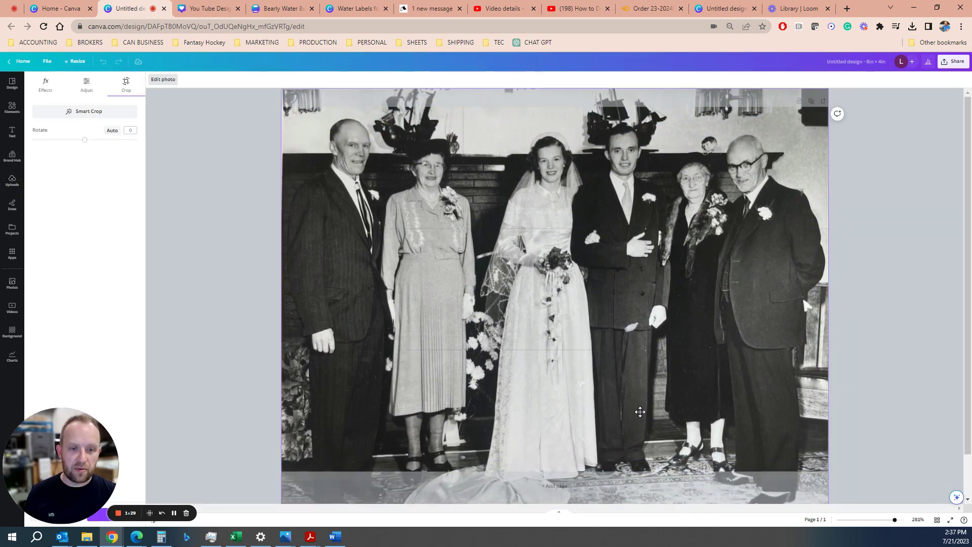
{"action": "left_click", "coordinate": [927, 385]}
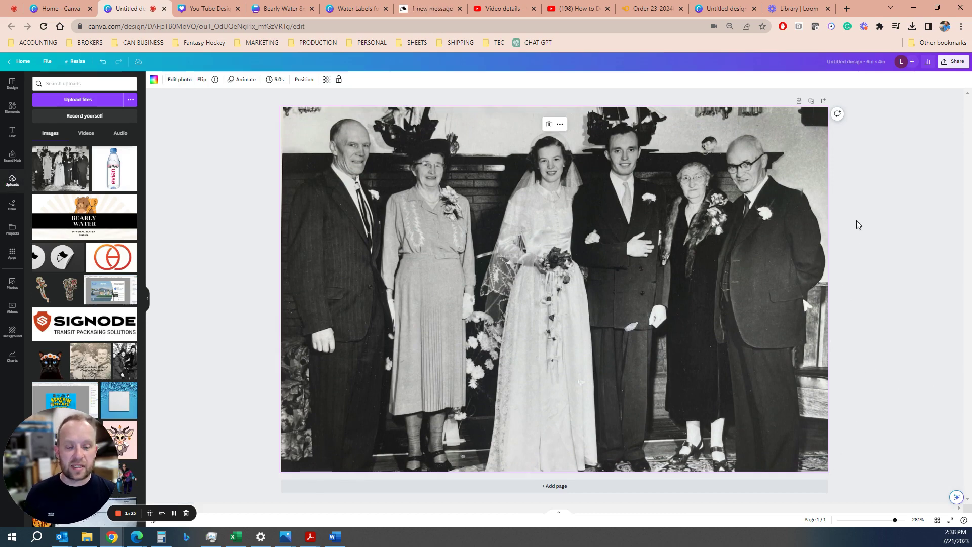
- Rename the design to '6x4 Photo'
{"action": "left_click", "coordinate": [851, 66]}
{"action": "type", "text": "6x4"}
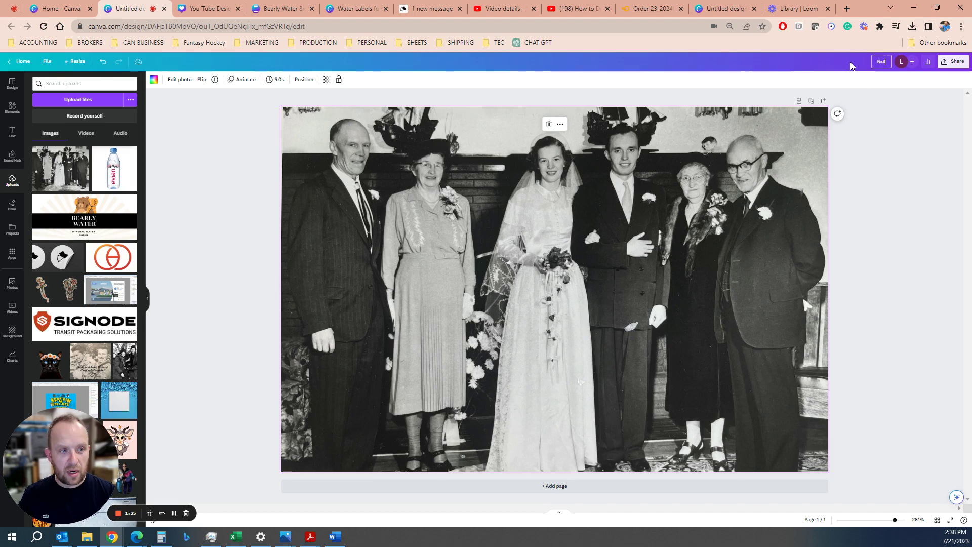
{"action": "type", "text": " PHoto"}
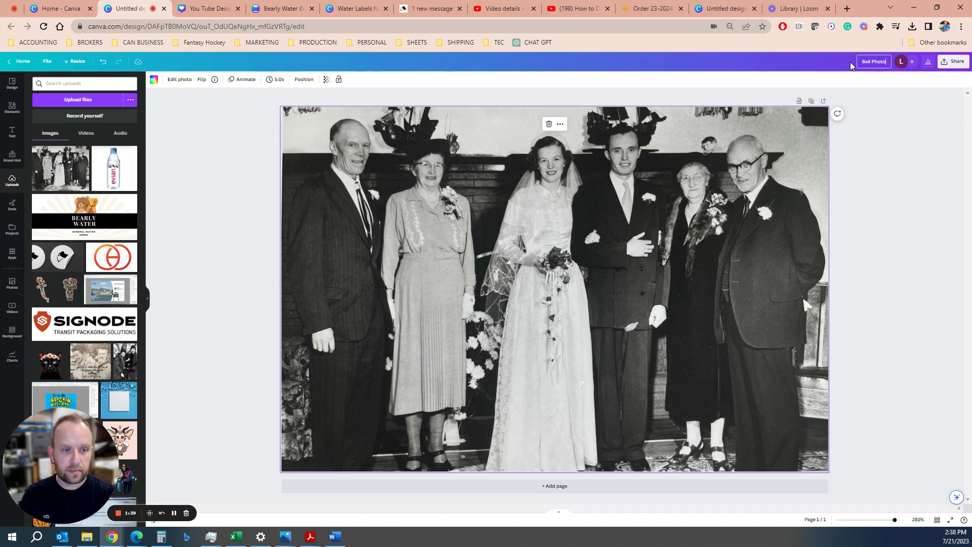
{"action": "left_click", "coordinate": [920, 202]}
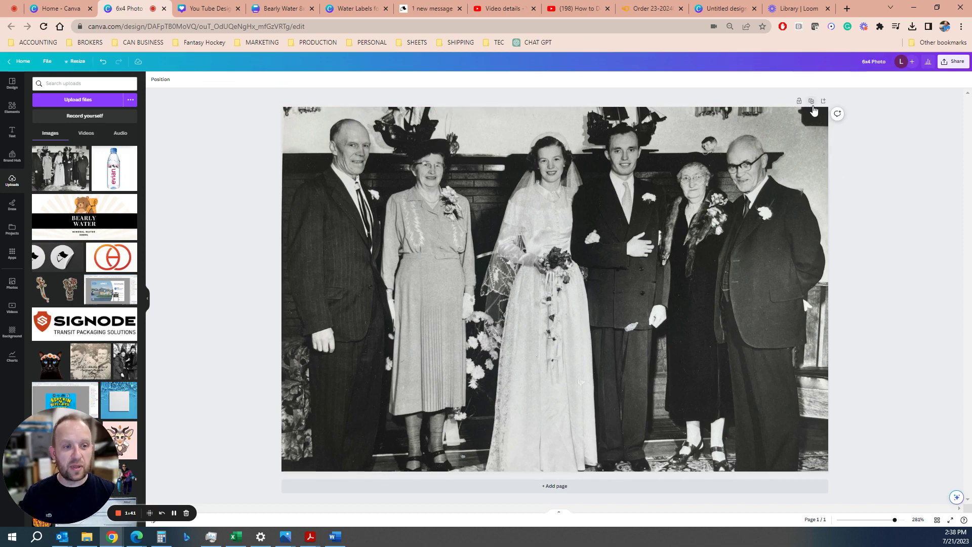
- Duplicate the photo page, add a new page, and delete the photo from page 2
{"action": "left_click", "coordinate": [812, 103]}
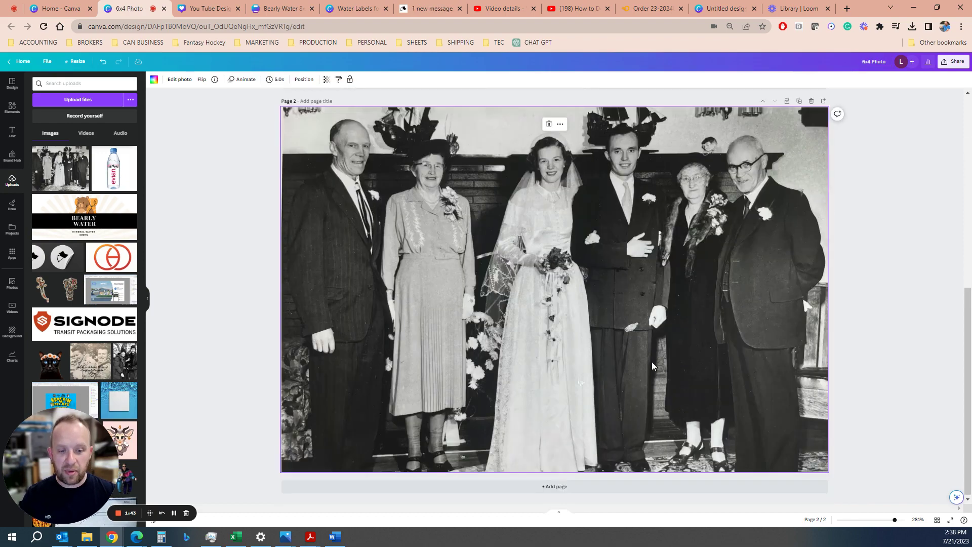
{"action": "left_click", "coordinate": [560, 490]}
{"action": "scroll", "coordinate": [582, 370], "scroll_direction": "up", "scroll_amount": 5}
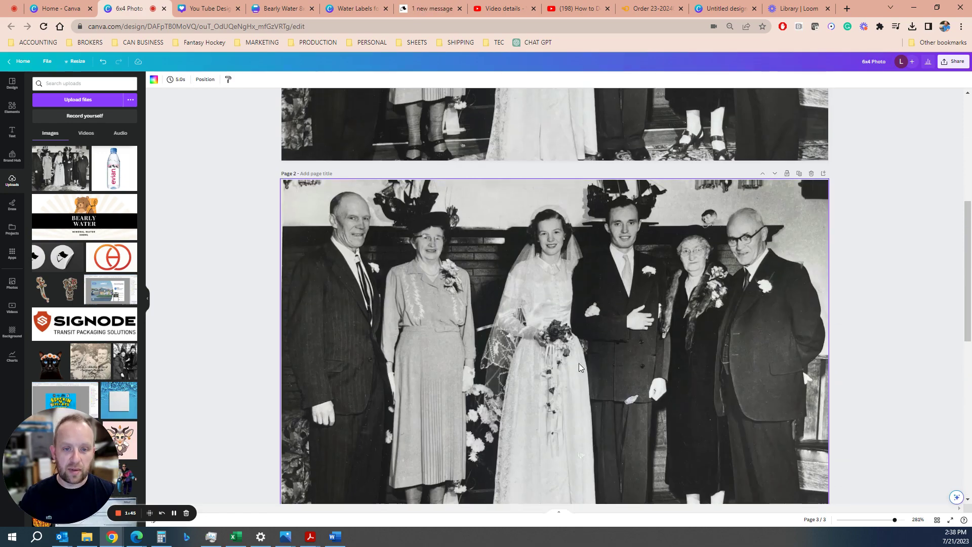
{"action": "left_click", "coordinate": [583, 365]}
{"action": "key", "text": "Delete"}
{"action": "scroll", "coordinate": [456, 367], "scroll_direction": "up", "scroll_amount": 5}
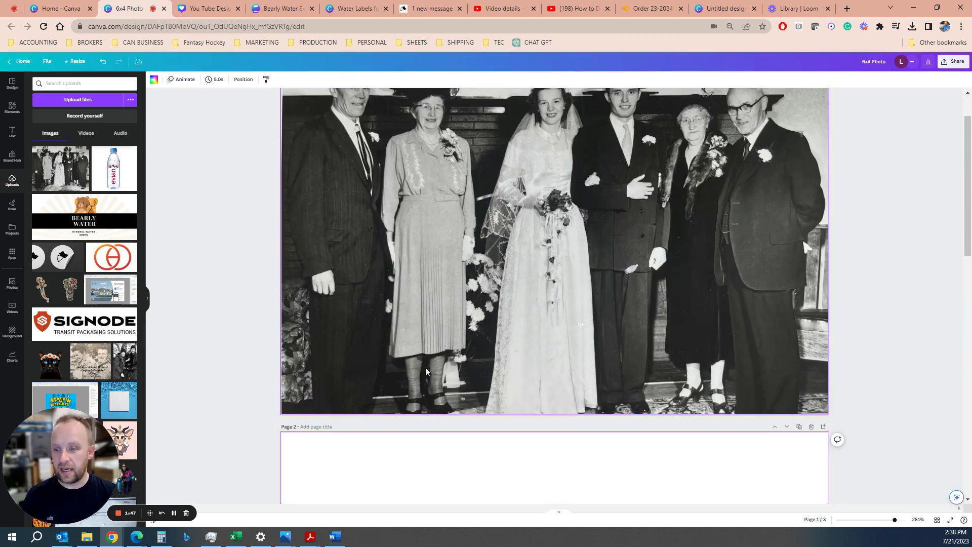
{"action": "scroll", "coordinate": [436, 370], "scroll_direction": "down", "scroll_amount": 4}
{"action": "scroll", "coordinate": [436, 370], "scroll_direction": "up", "scroll_amount": 5}
{"action": "scroll", "coordinate": [435, 369], "scroll_direction": "down", "scroll_amount": 4}
{"action": "scroll", "coordinate": [99, 401], "scroll_direction": "down", "scroll_amount": 15}
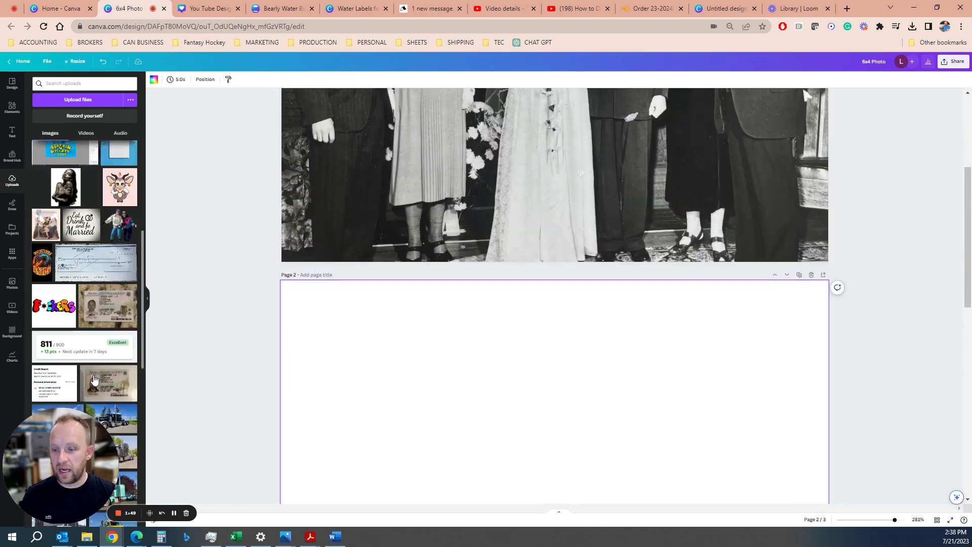
- Place the teal truck photo on page 2 and stretch it across the full page width
{"action": "scroll", "coordinate": [98, 377], "scroll_direction": "up", "scroll_amount": 10}
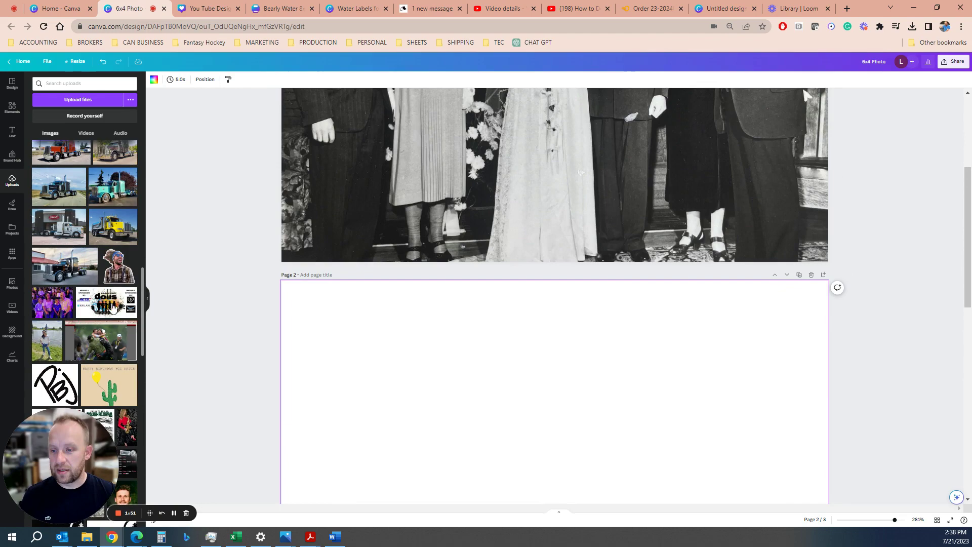
{"action": "left_click", "coordinate": [97, 175]}
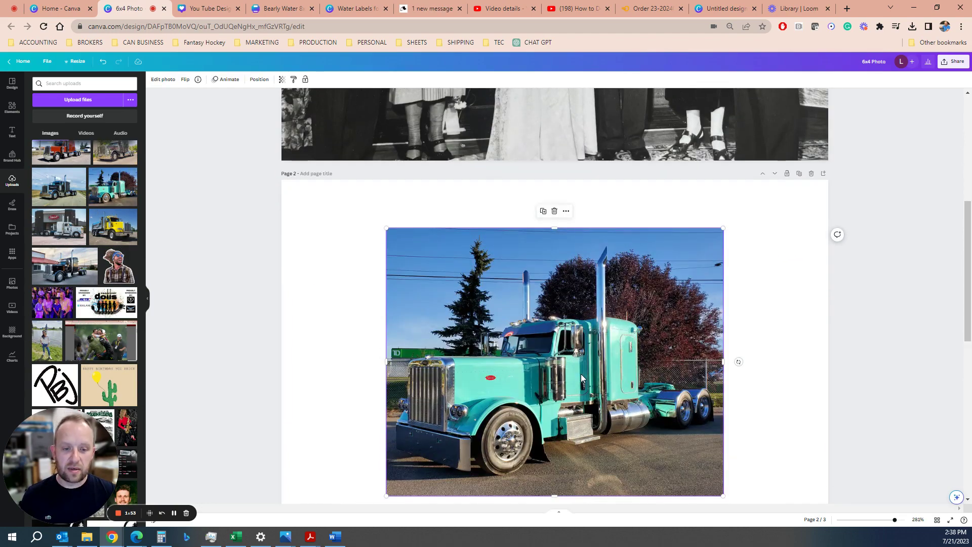
{"action": "scroll", "coordinate": [576, 375], "scroll_direction": "down", "scroll_amount": 2}
{"action": "left_click_drag", "start_coordinate": [559, 336], "coordinate": [448, 300]}
{"action": "scroll", "coordinate": [487, 312], "scroll_direction": "up", "scroll_amount": 2}
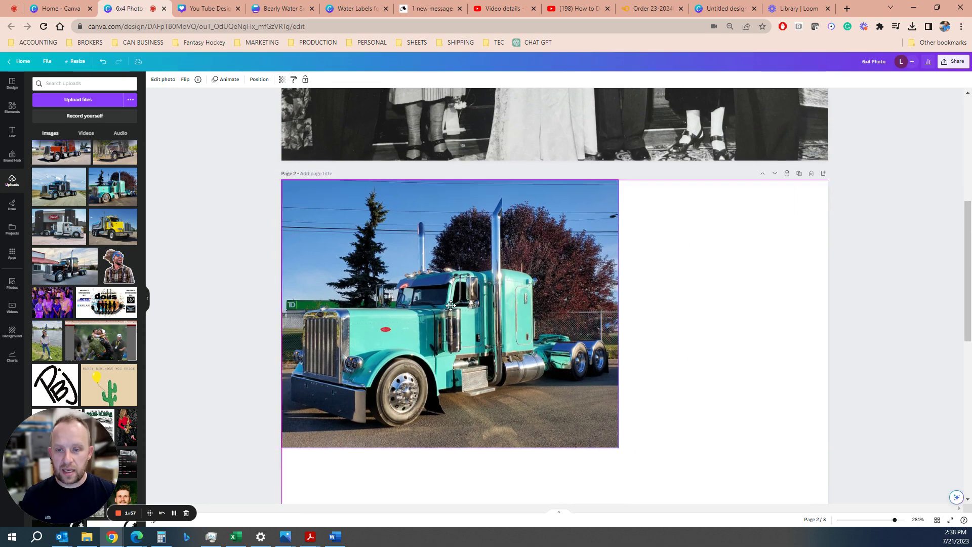
{"action": "scroll", "coordinate": [557, 354], "scroll_direction": "down", "scroll_amount": 2}
{"action": "left_click_drag", "start_coordinate": [619, 396], "coordinate": [763, 468]}
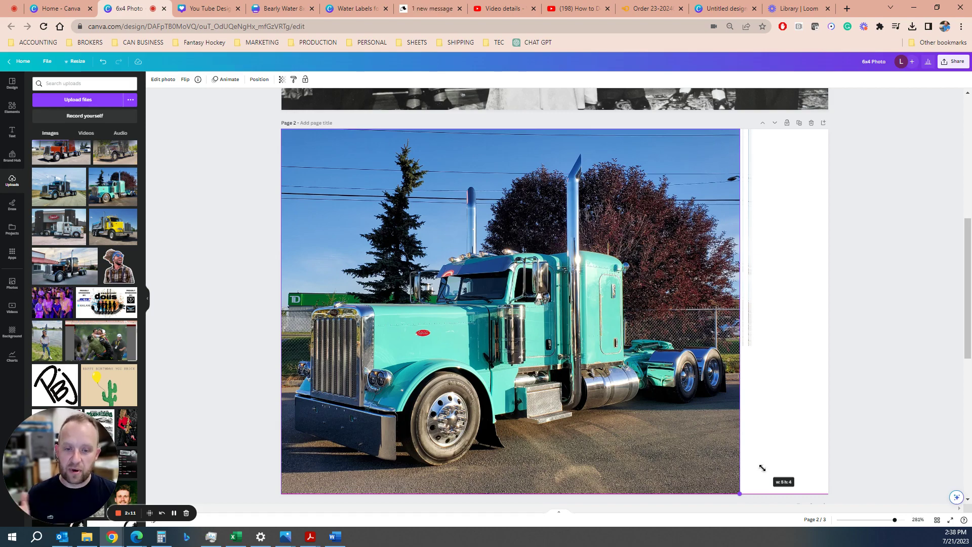
{"action": "left_click_drag", "start_coordinate": [762, 468], "coordinate": [859, 527]}
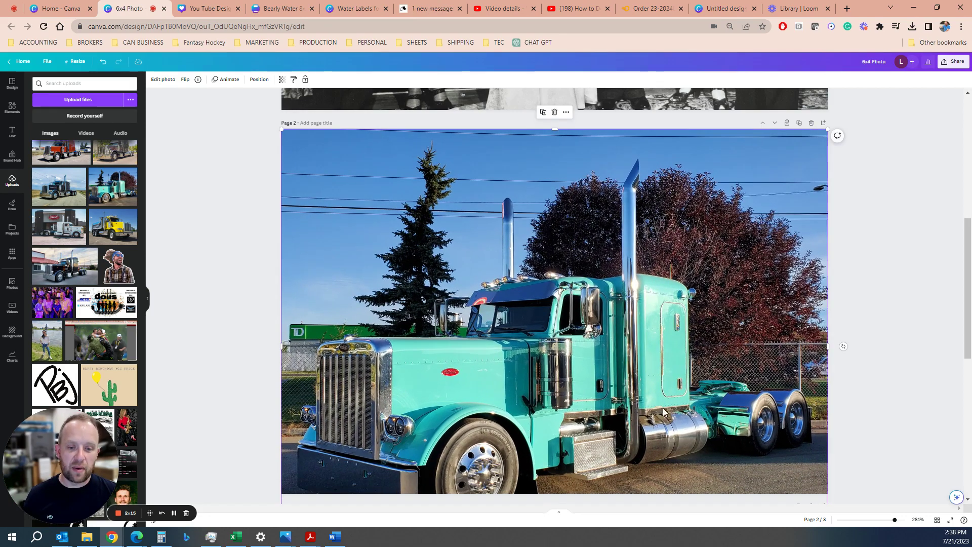
- Set the teal truck photo as page 2's background
{"action": "double_click", "coordinate": [694, 377]}
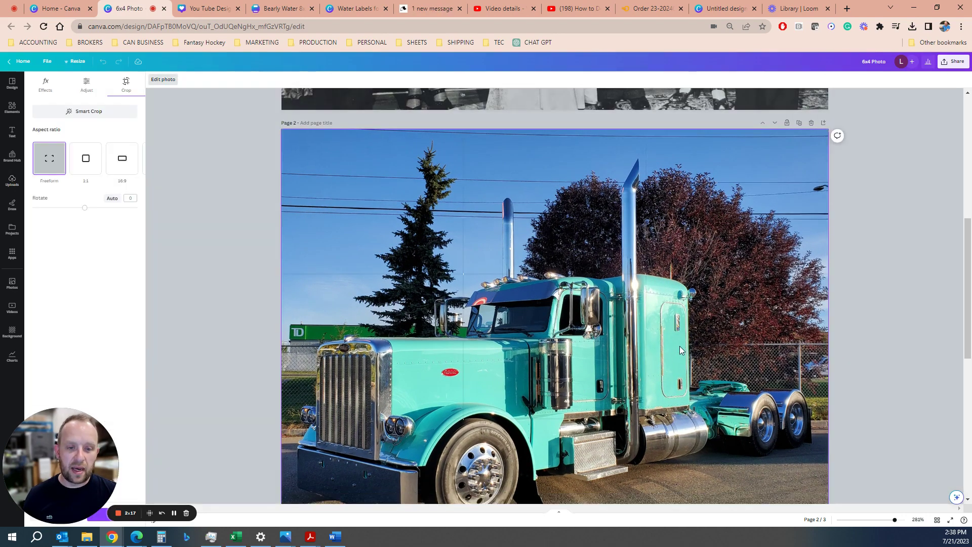
{"action": "left_click", "coordinate": [925, 416]}
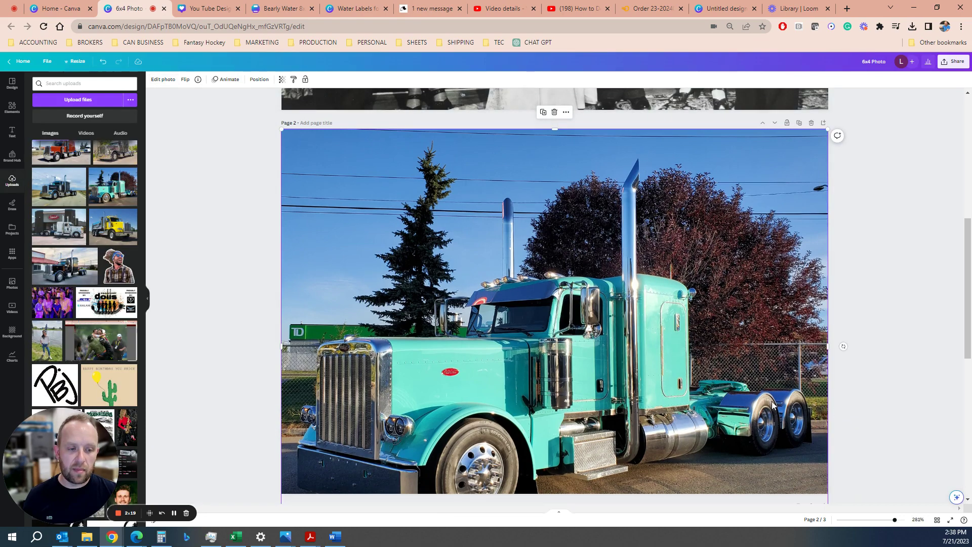
{"action": "double_click", "coordinate": [772, 403]}
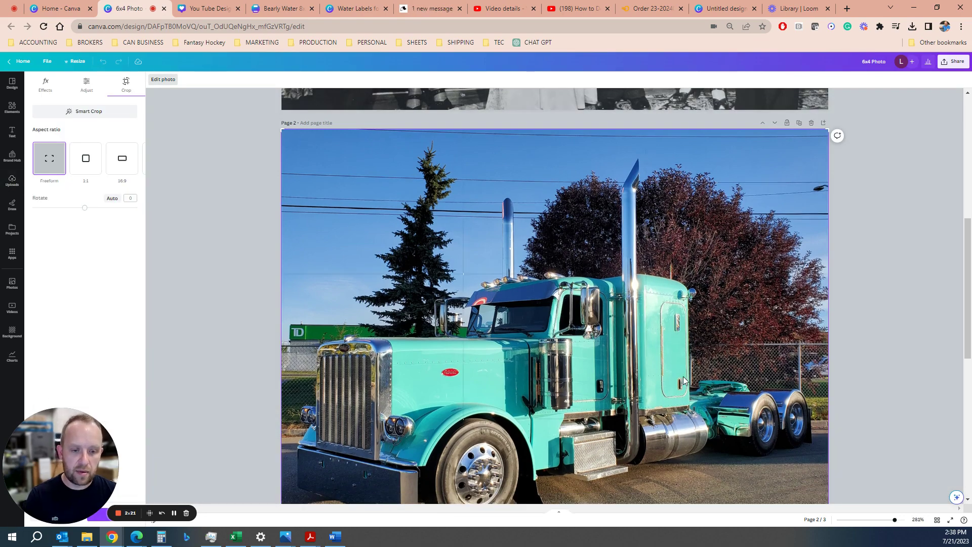
{"action": "right_click", "coordinate": [697, 338]}
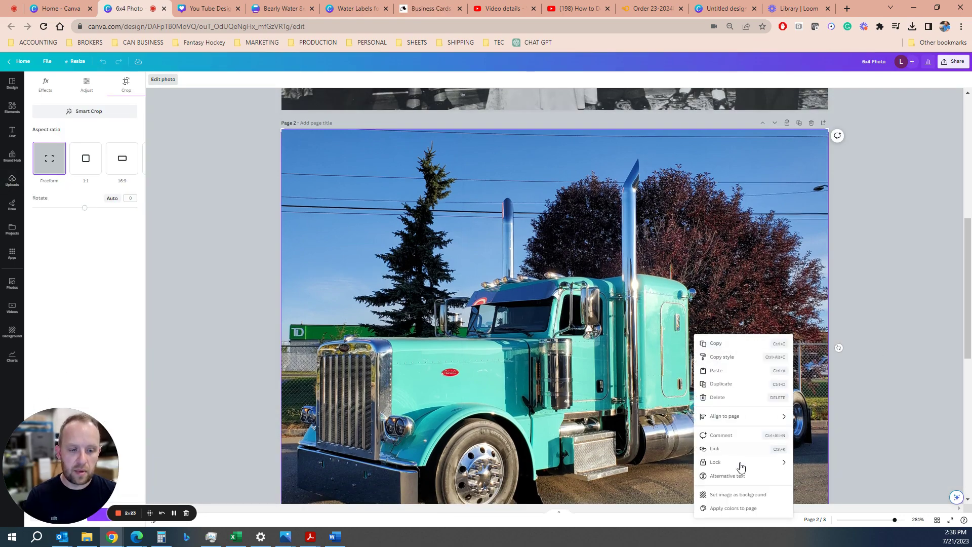
{"action": "left_click", "coordinate": [739, 498]}
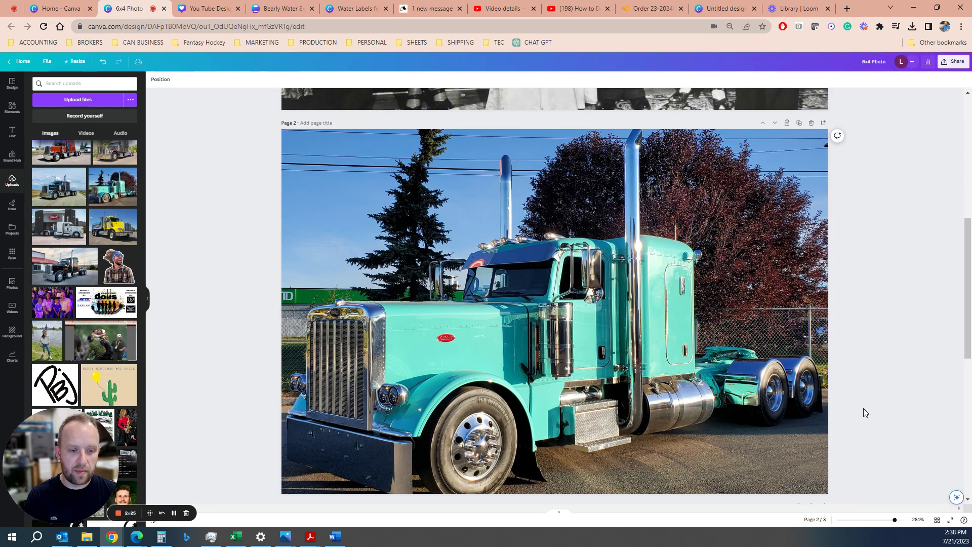
- Reframe the truck background, shifting it upward and scaling it slightly within page 2
{"action": "double_click", "coordinate": [633, 396]}
{"action": "left_click_drag", "start_coordinate": [633, 395], "coordinate": [623, 361]}
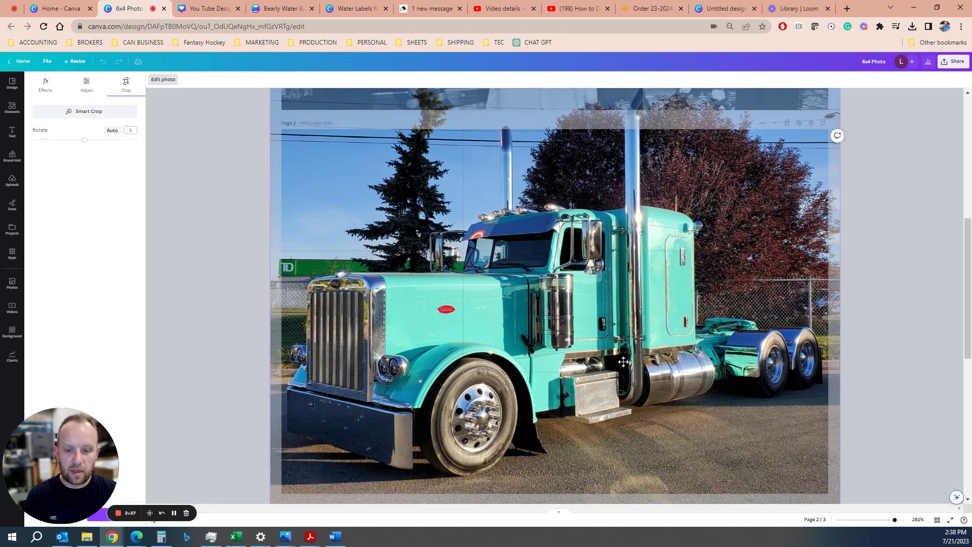
{"action": "scroll", "coordinate": [857, 467], "scroll_direction": "down", "scroll_amount": 3}
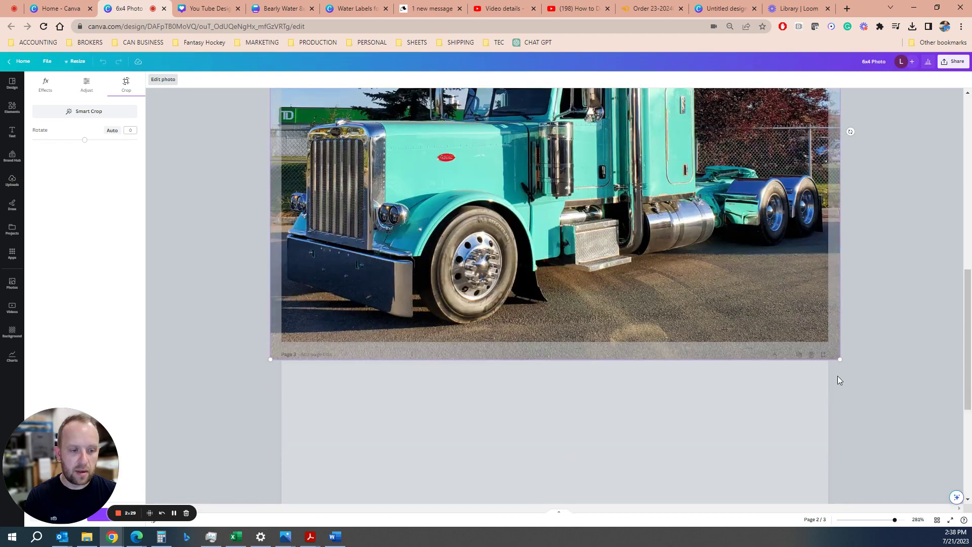
{"action": "left_click_drag", "start_coordinate": [841, 359], "coordinate": [827, 350]}
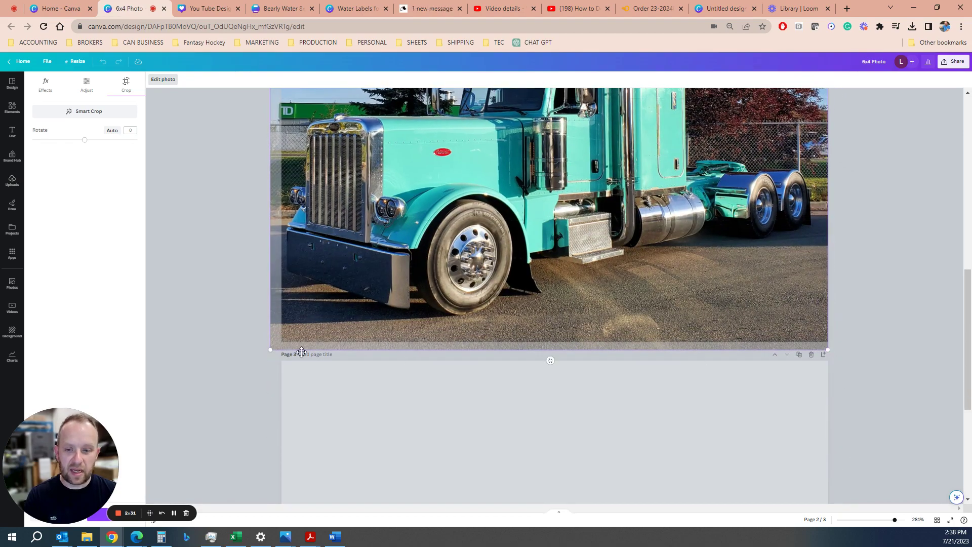
{"action": "scroll", "coordinate": [621, 432], "scroll_direction": "down", "scroll_amount": 3}
{"action": "scroll", "coordinate": [853, 393], "scroll_direction": "up", "scroll_amount": 5}
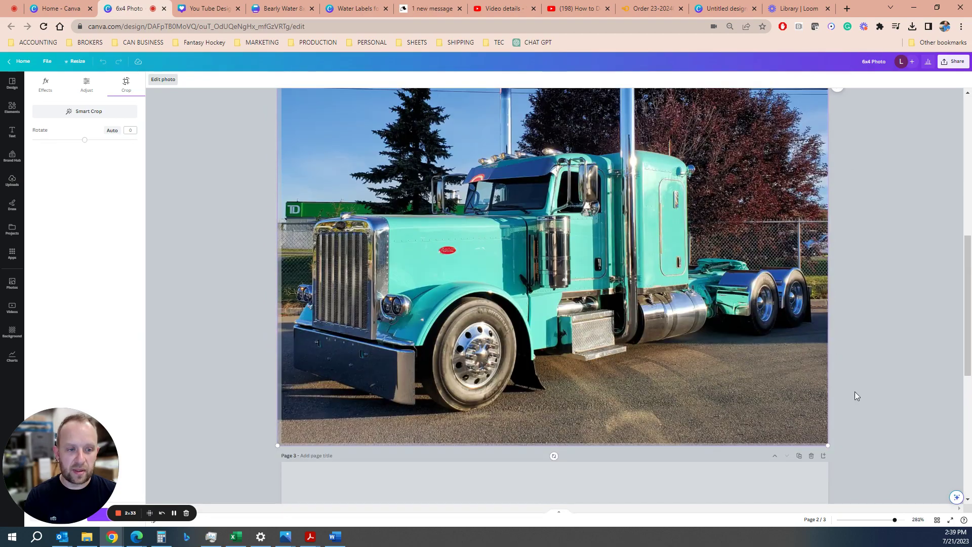
{"action": "left_click", "coordinate": [836, 437]}
{"action": "scroll", "coordinate": [834, 433], "scroll_direction": "up", "scroll_amount": 5}
{"action": "scroll", "coordinate": [826, 433], "scroll_direction": "down", "scroll_amount": 3}
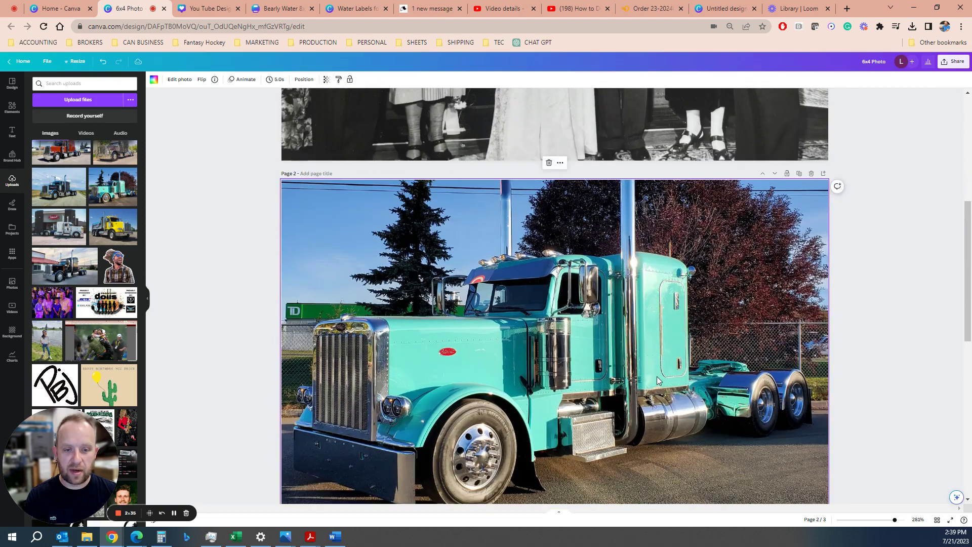
{"action": "double_click", "coordinate": [583, 383]}
{"action": "scroll", "coordinate": [584, 383], "scroll_direction": "down", "scroll_amount": 2}
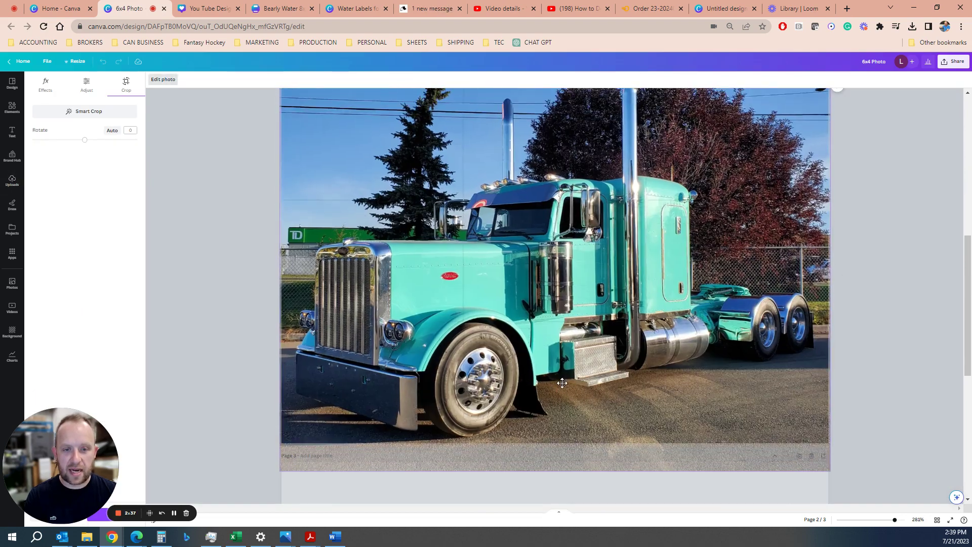
{"action": "left_click", "coordinate": [861, 387]}
{"action": "scroll", "coordinate": [859, 386], "scroll_direction": "up", "scroll_amount": 3}
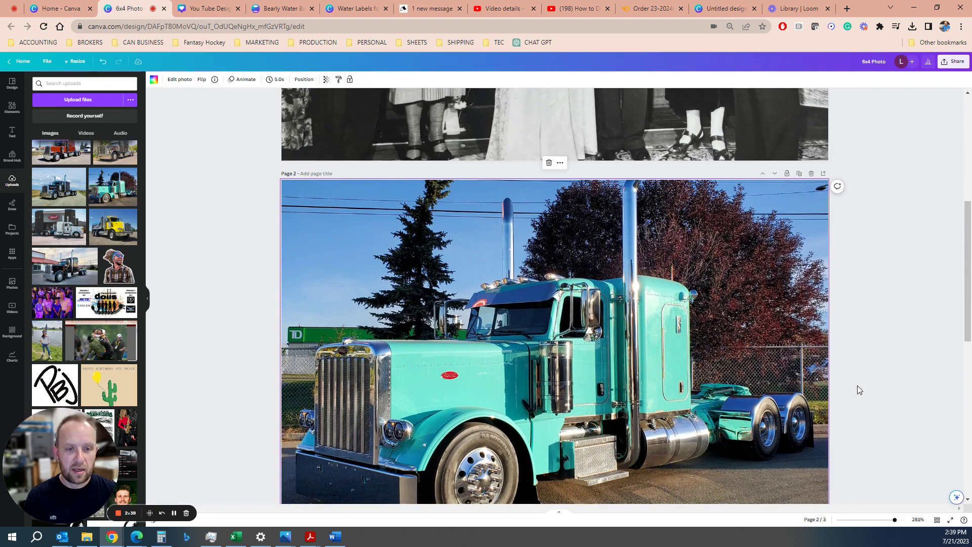
{"action": "scroll", "coordinate": [810, 386], "scroll_direction": "down", "scroll_amount": 2}
{"action": "scroll", "coordinate": [775, 389], "scroll_direction": "down", "scroll_amount": 1}
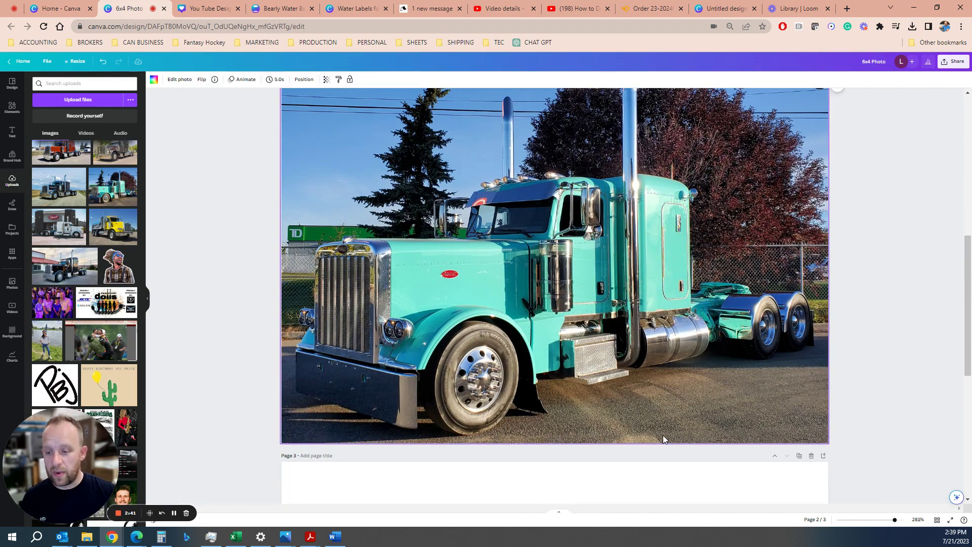
{"action": "scroll", "coordinate": [664, 438], "scroll_direction": "up", "scroll_amount": 8}
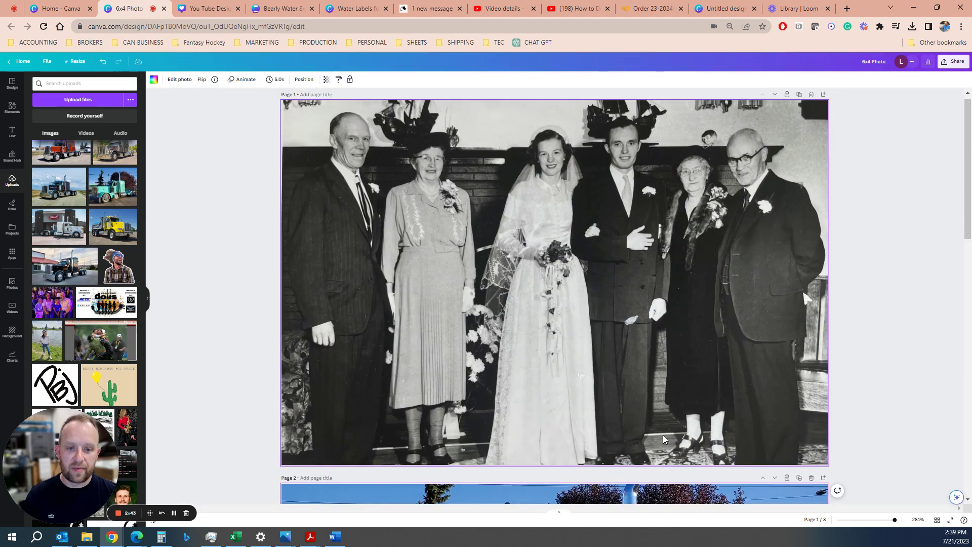
- Download all pages as a PDF Print file with crop marks and bleed in CMYK
{"action": "left_click", "coordinate": [955, 67]}
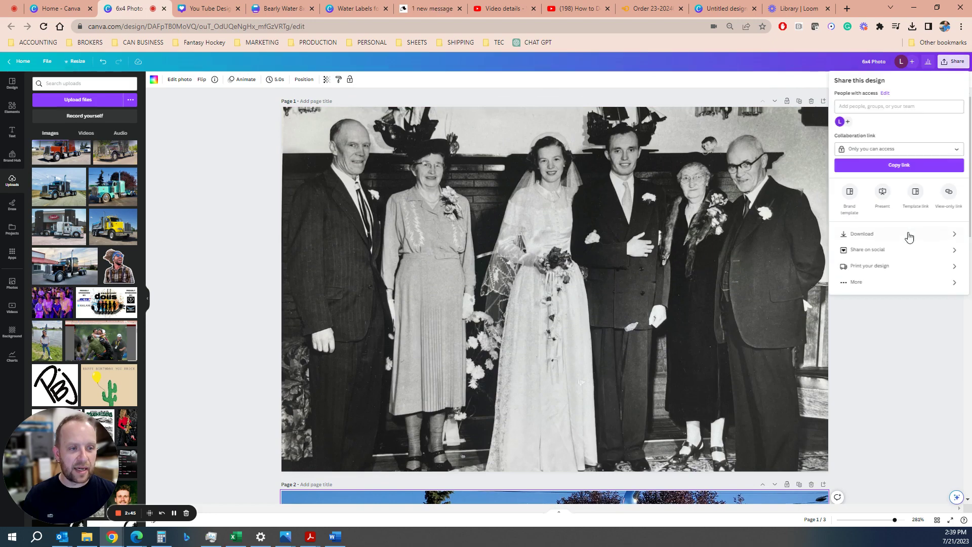
{"action": "left_click", "coordinate": [908, 235]}
{"action": "left_click", "coordinate": [904, 109]}
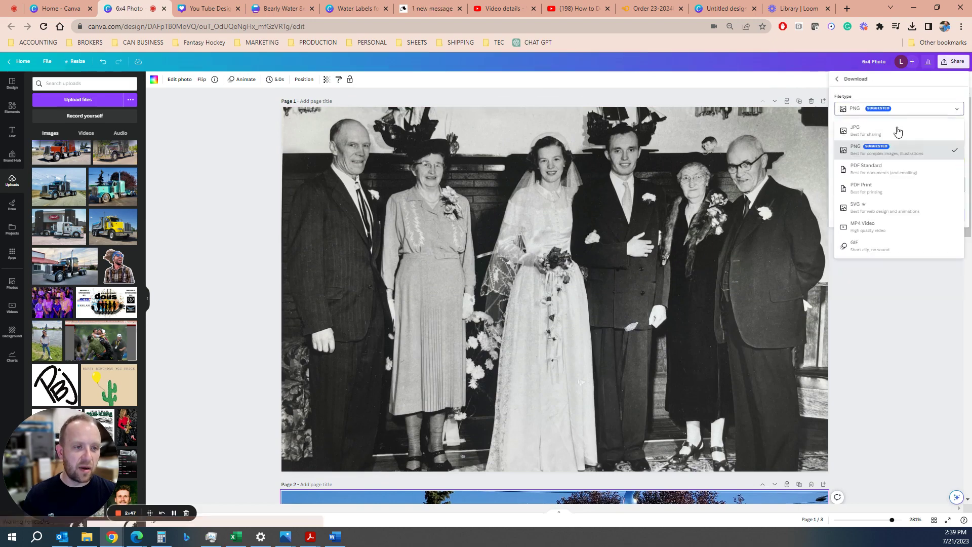
{"action": "left_click", "coordinate": [883, 196]}
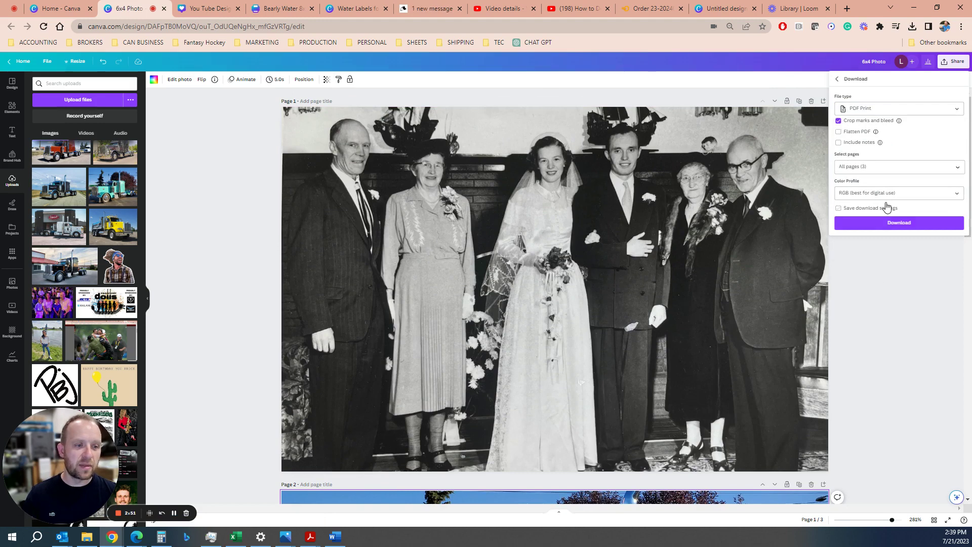
{"action": "left_click", "coordinate": [886, 198]}
{"action": "left_click", "coordinate": [886, 217]}
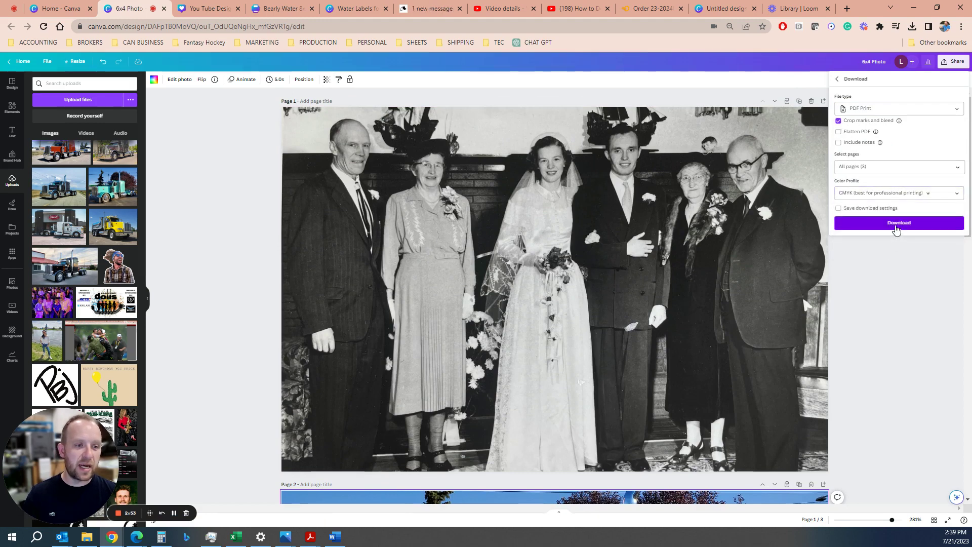
{"action": "left_click", "coordinate": [895, 227]}
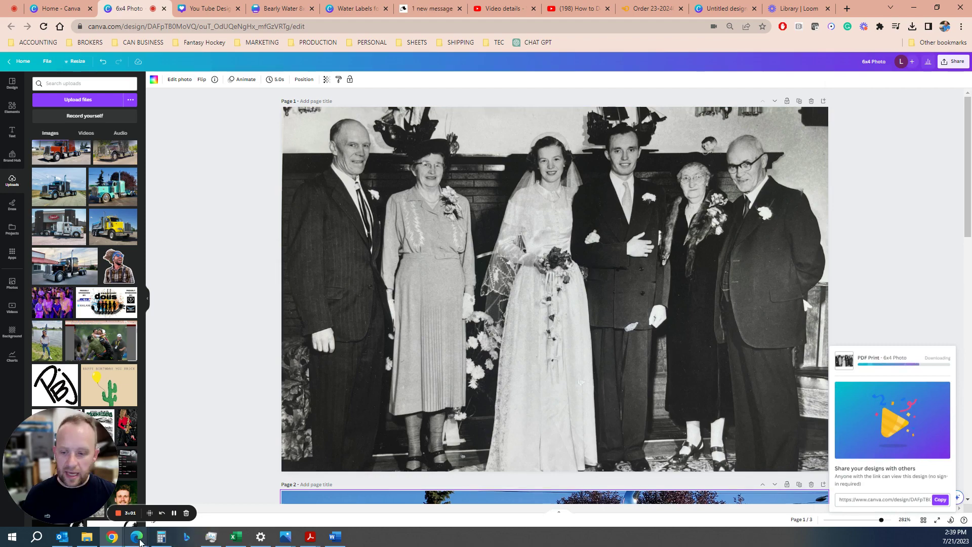
- Open the downloaded 6x4 Photo PDF from the Downloads folder
{"action": "mouse_move", "coordinate": [87, 538]}
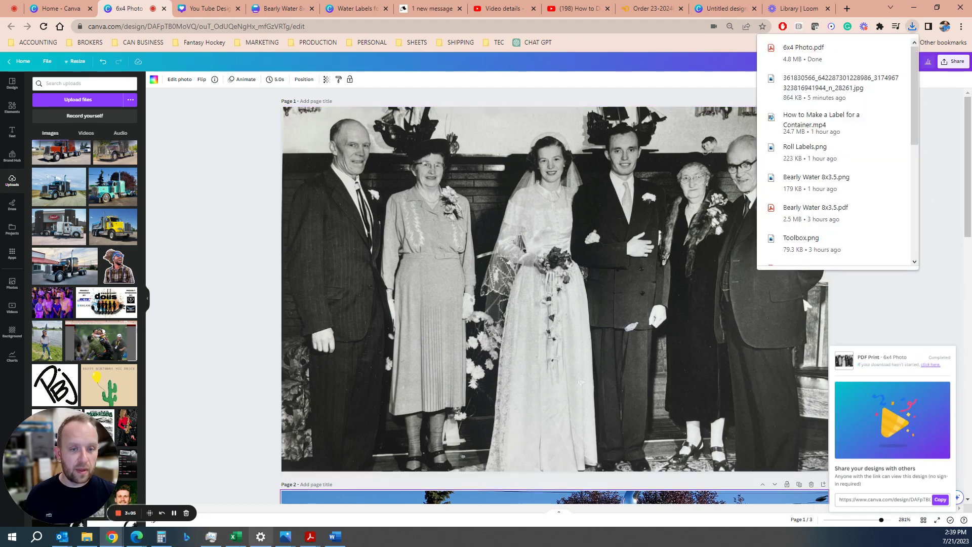
{"action": "left_click", "coordinate": [87, 537]}
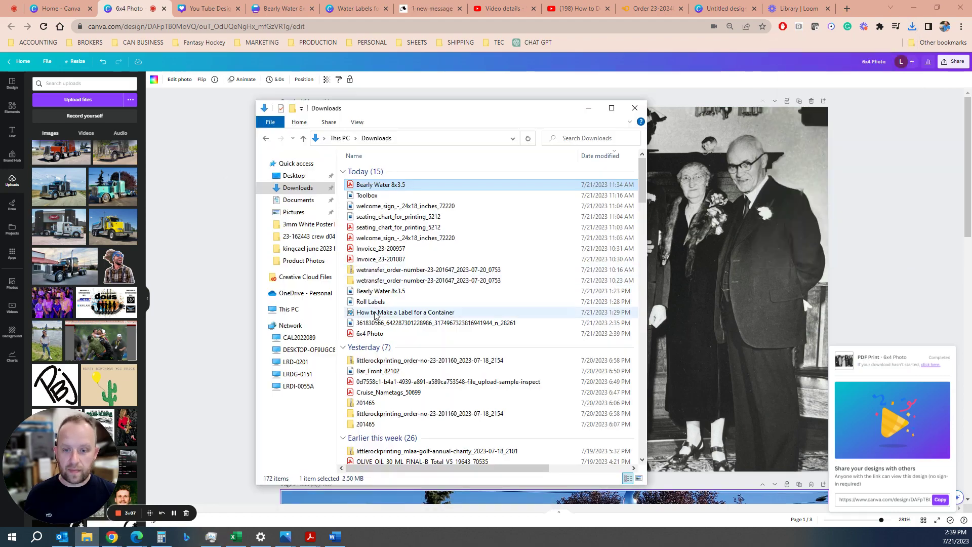
{"action": "double_click", "coordinate": [374, 334]}
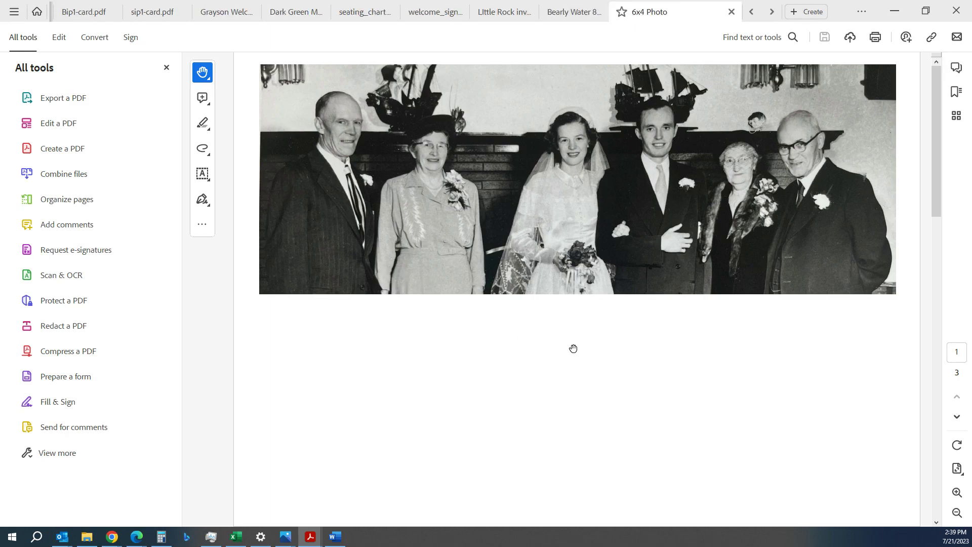
- Scroll through the 6x4 Photo PDF pages to check the crop marks and bleed
{"action": "scroll", "coordinate": [544, 344], "scroll_direction": "down", "scroll_amount": 2}
{"action": "scroll", "coordinate": [530, 345], "scroll_direction": "up", "scroll_amount": 2}
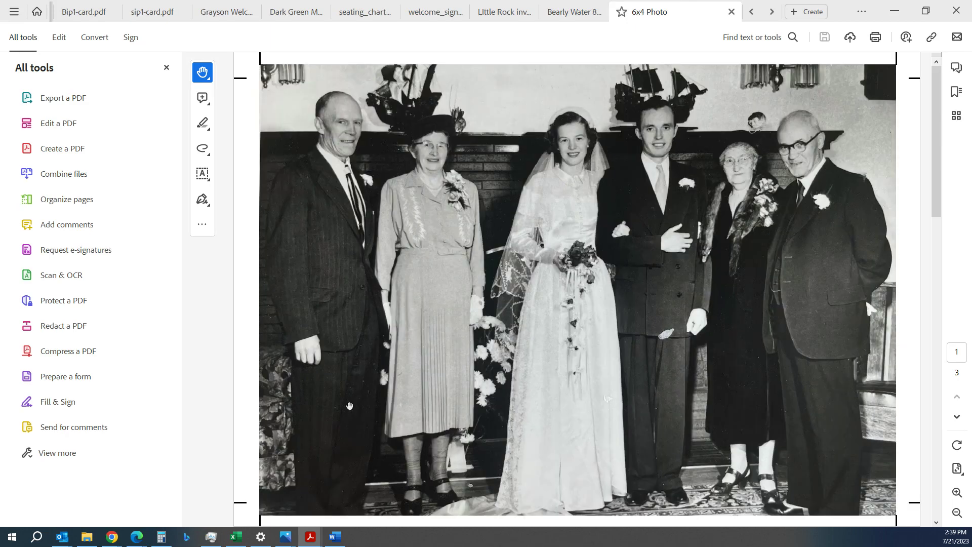
{"action": "scroll", "coordinate": [306, 473], "scroll_direction": "down", "scroll_amount": 2}
{"action": "scroll", "coordinate": [266, 478], "scroll_direction": "up", "scroll_amount": 2}
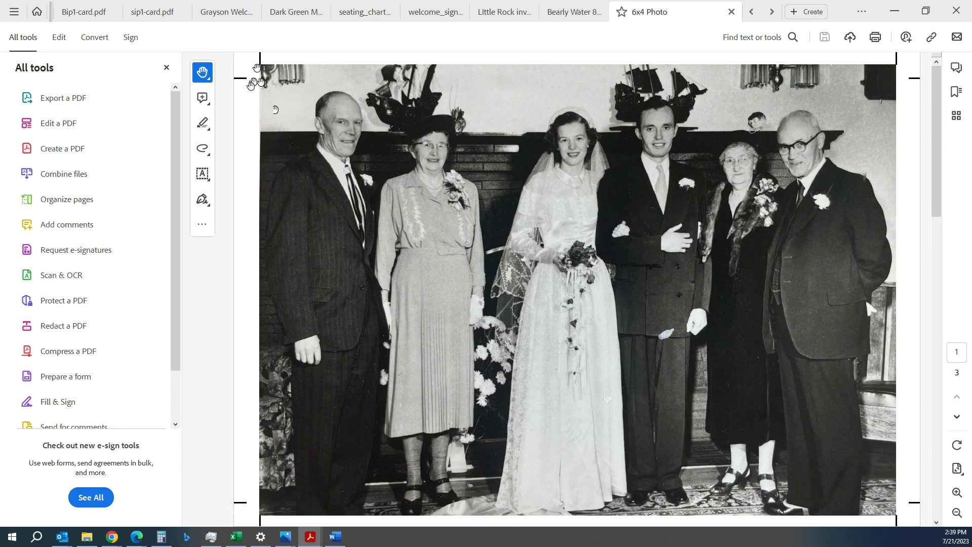
{"action": "scroll", "coordinate": [425, 284], "scroll_direction": "down", "scroll_amount": 10}
{"action": "scroll", "coordinate": [449, 291], "scroll_direction": "up", "scroll_amount": 10}
- Close the Acrobat window to return to the Downloads folder
{"action": "left_click", "coordinate": [895, 10]}
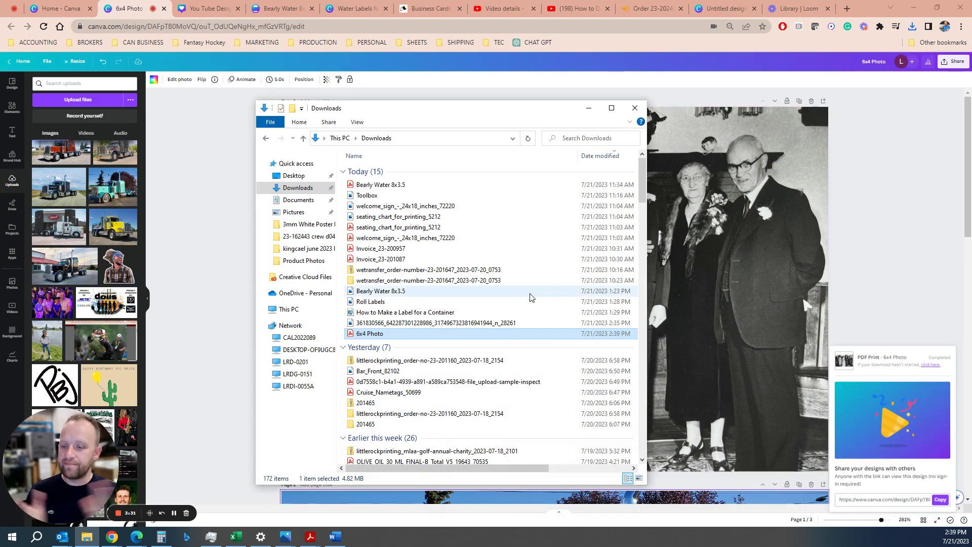